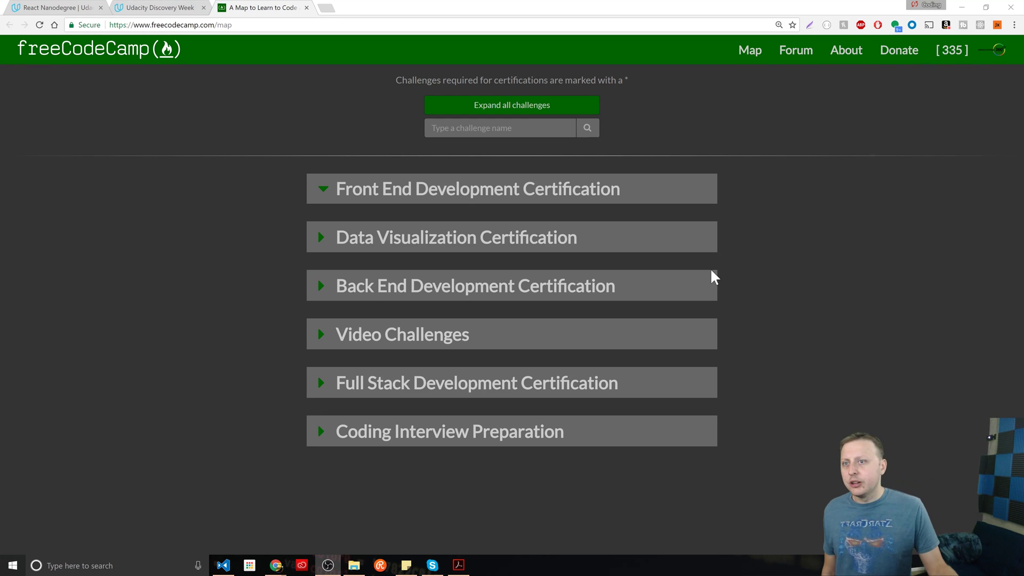
Open udemy.com in a new tab to browse its top courses and prices
{"action": "left_click", "coordinate": [329, 9]}
{"action": "type", "text": "udemy"}
{"action": "key", "text": "Return"}
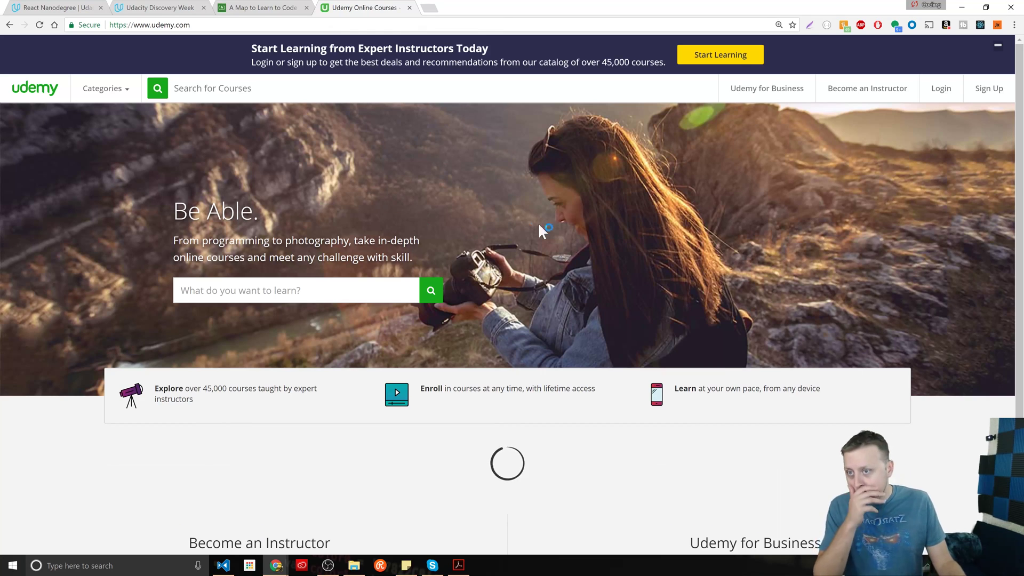
{"action": "scroll", "coordinate": [545, 223], "scroll_direction": "down", "scroll_amount": 3}
{"action": "scroll", "coordinate": [960, 264], "scroll_direction": "down", "scroll_amount": 1}
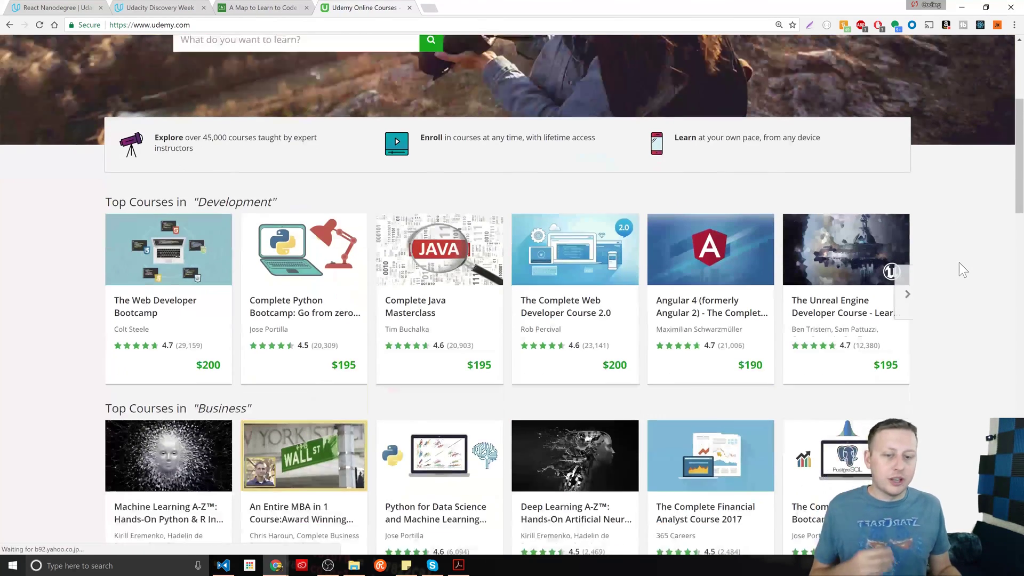
{"action": "scroll", "coordinate": [959, 263], "scroll_direction": "down", "scroll_amount": 1}
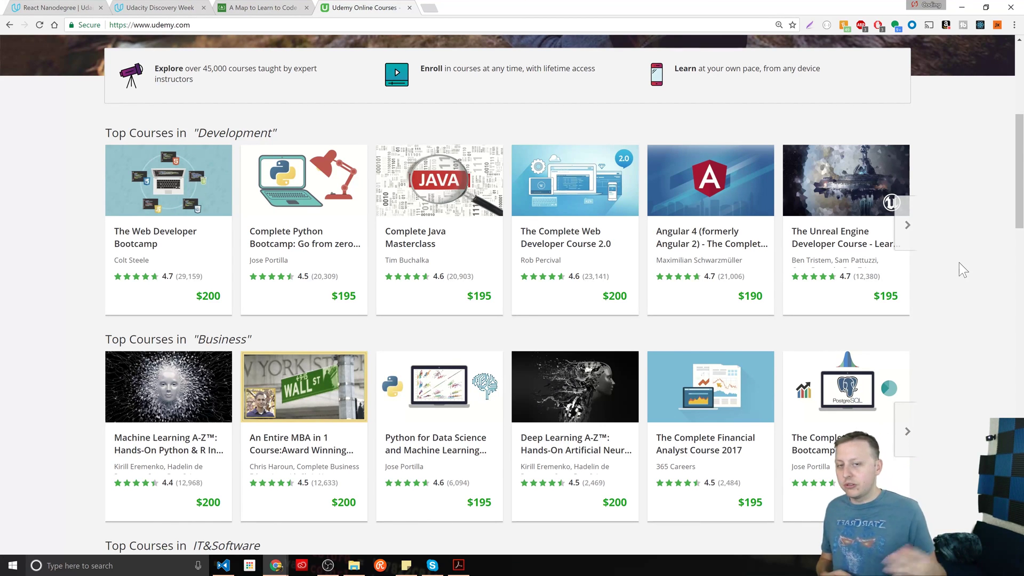
{"action": "scroll", "coordinate": [960, 263], "scroll_direction": "up", "scroll_amount": 3}
{"action": "scroll", "coordinate": [962, 269], "scroll_direction": "up", "scroll_amount": 1}
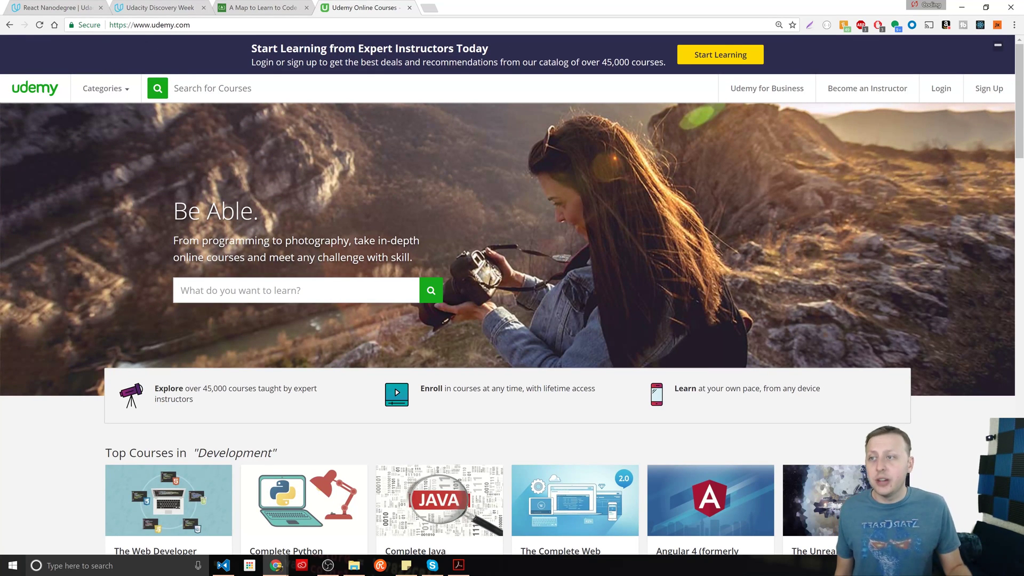
Switch to the Udacity tab to review its $200 Off and 50% Off nanodegree offers
{"action": "left_click", "coordinate": [160, 8]}
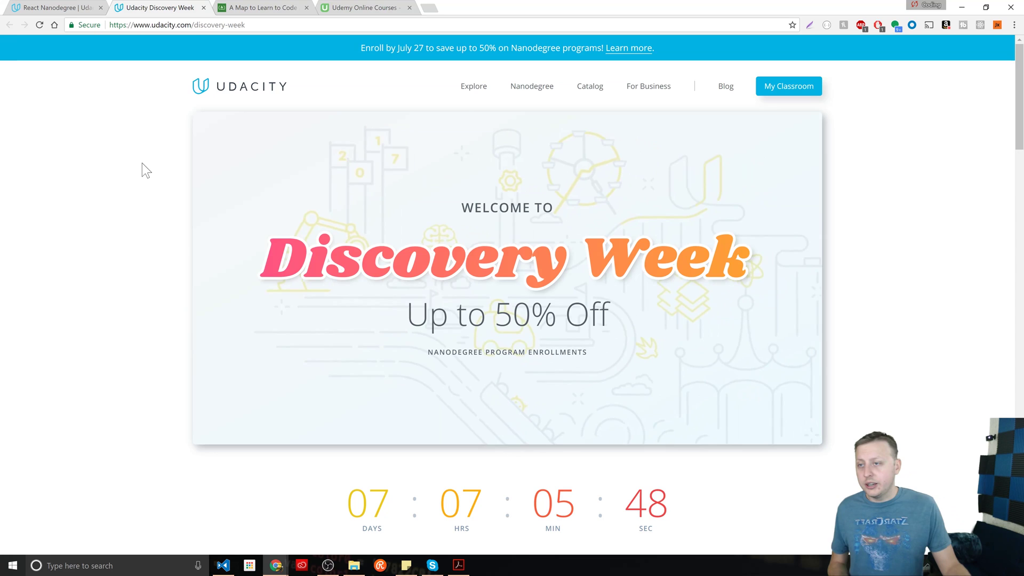
{"action": "scroll", "coordinate": [141, 162], "scroll_direction": "down", "scroll_amount": 1}
{"action": "scroll", "coordinate": [142, 162], "scroll_direction": "down", "scroll_amount": 2}
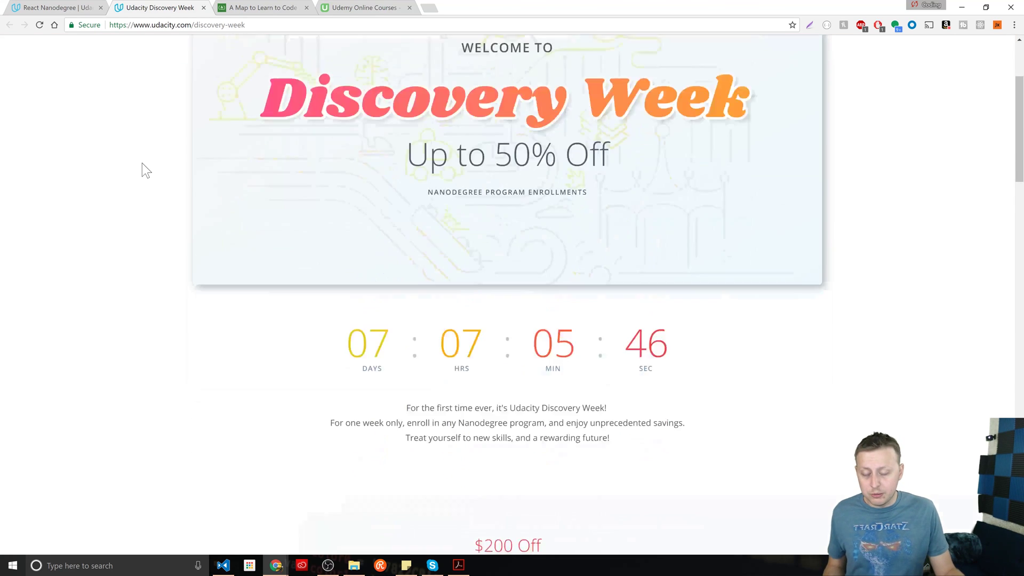
{"action": "scroll", "coordinate": [142, 163], "scroll_direction": "down", "scroll_amount": 2}
{"action": "scroll", "coordinate": [142, 162], "scroll_direction": "down", "scroll_amount": 1}
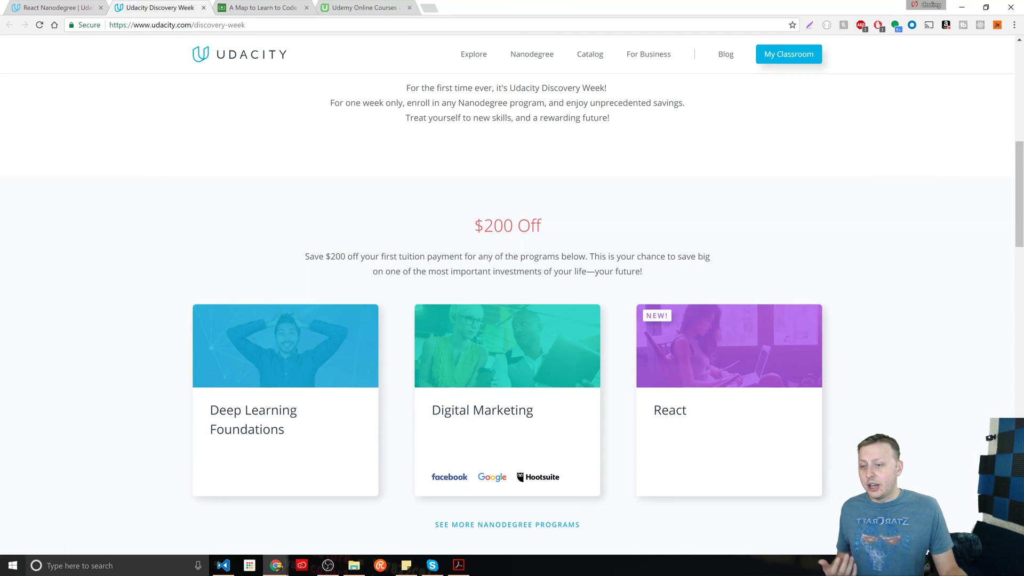
{"action": "scroll", "coordinate": [433, 323], "scroll_direction": "down", "scroll_amount": 1}
{"action": "scroll", "coordinate": [432, 323], "scroll_direction": "down", "scroll_amount": 2}
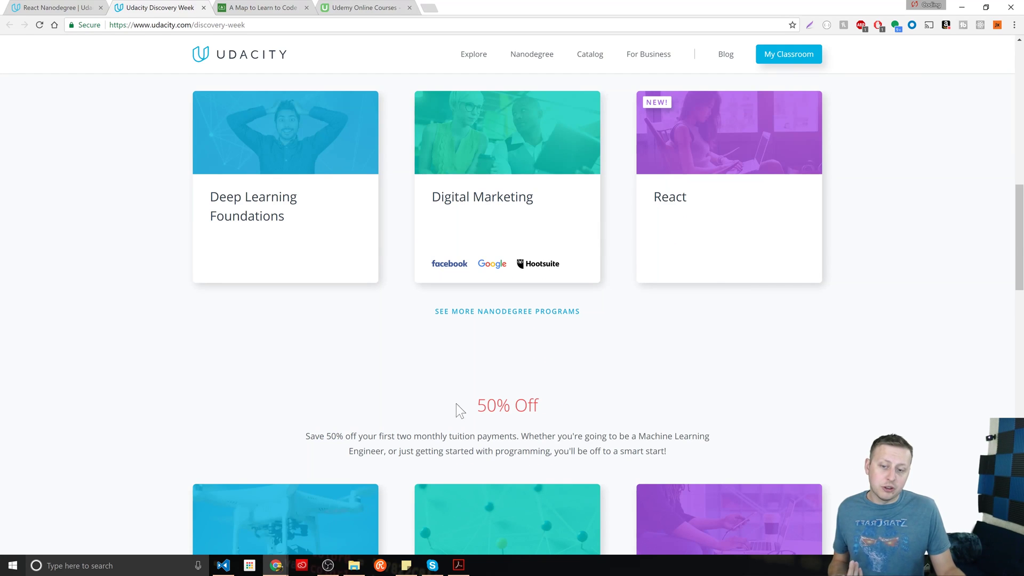
{"action": "scroll", "coordinate": [742, 363], "scroll_direction": "up", "scroll_amount": 3}
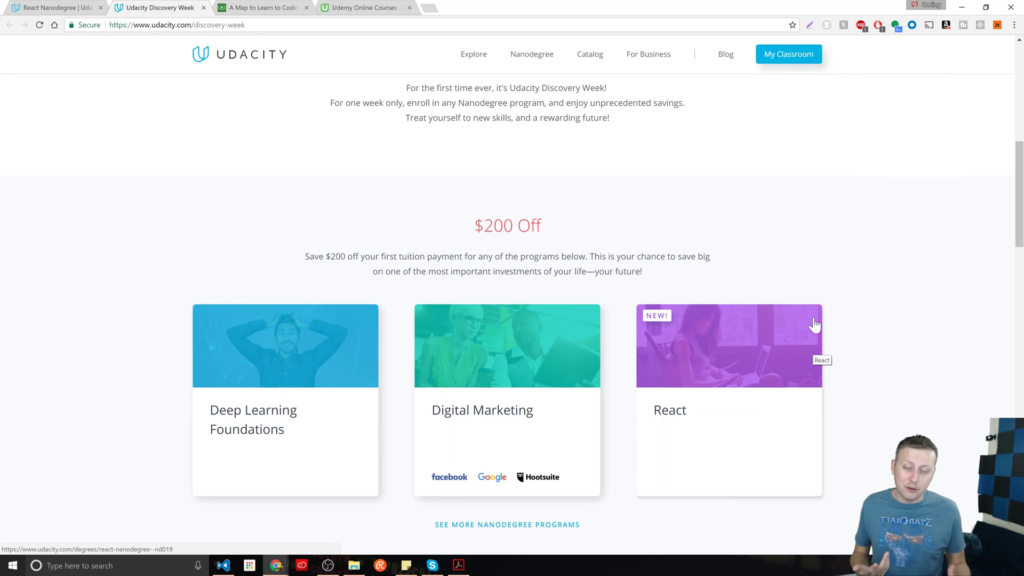
{"action": "scroll", "coordinate": [830, 321], "scroll_direction": "down", "scroll_amount": 2}
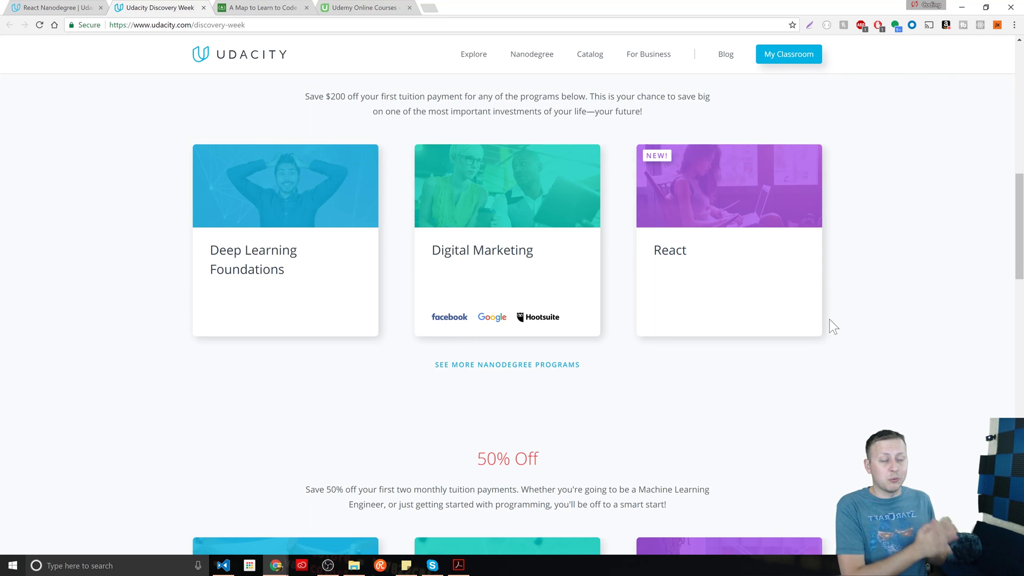
{"action": "scroll", "coordinate": [830, 320], "scroll_direction": "down", "scroll_amount": 1}
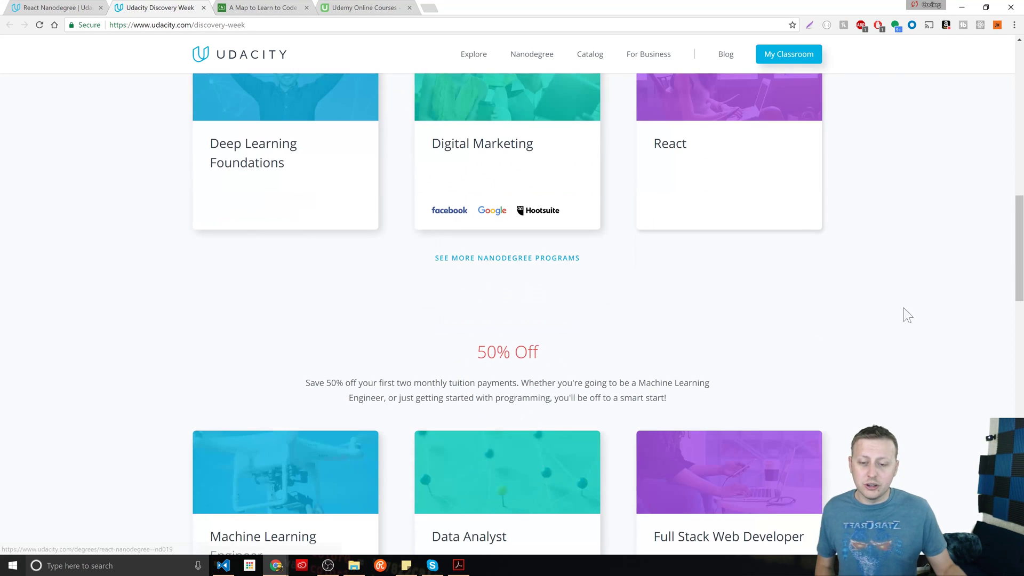
{"action": "scroll", "coordinate": [923, 310], "scroll_direction": "up", "scroll_amount": 2}
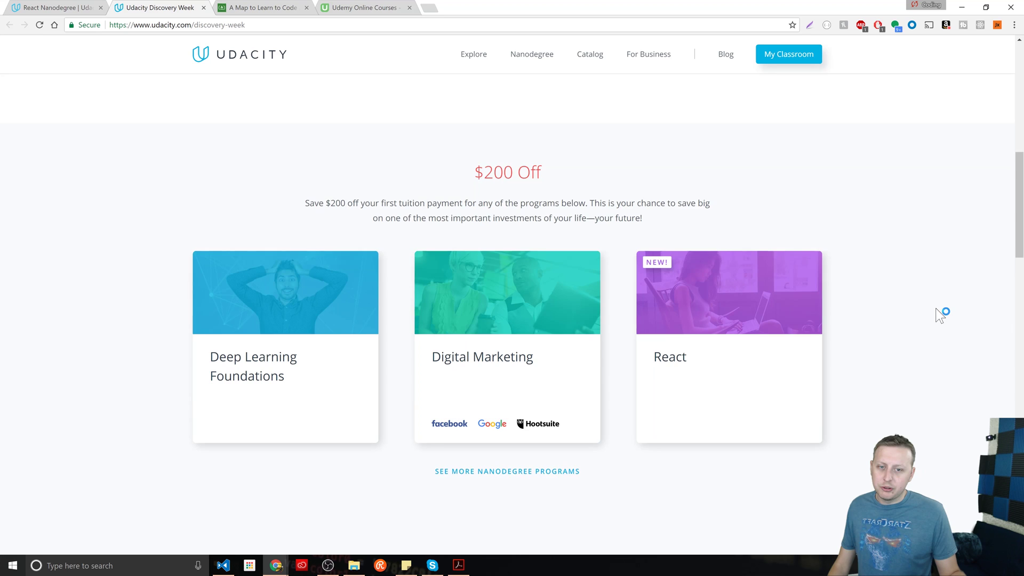
{"action": "scroll", "coordinate": [940, 314], "scroll_direction": "down", "scroll_amount": 1}
{"action": "scroll", "coordinate": [811, 289], "scroll_direction": "down", "scroll_amount": 2}
{"action": "scroll", "coordinate": [798, 300], "scroll_direction": "down", "scroll_amount": 1}
{"action": "scroll", "coordinate": [844, 283], "scroll_direction": "down", "scroll_amount": 1}
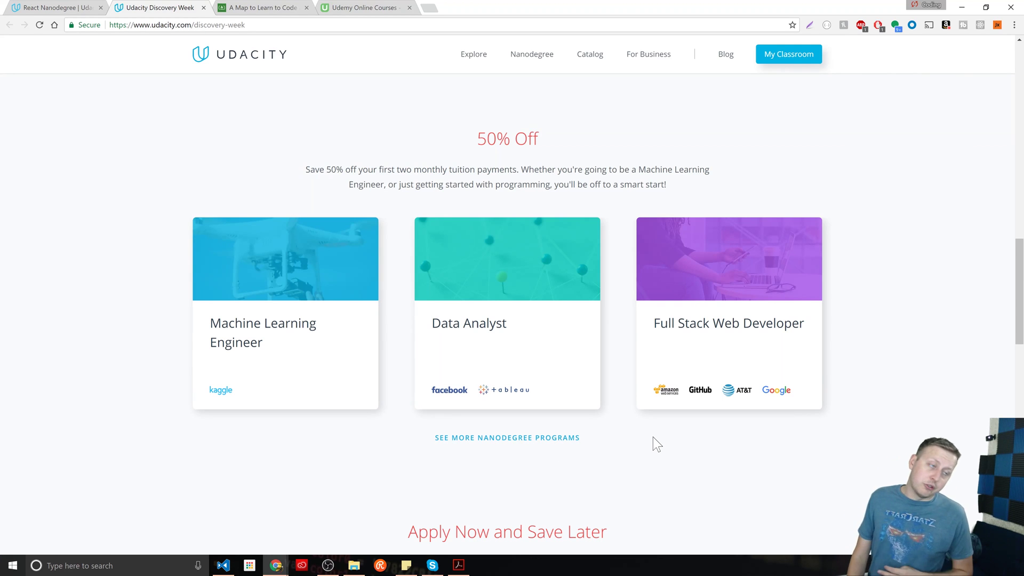
{"action": "scroll", "coordinate": [653, 437], "scroll_direction": "up", "scroll_amount": 5}
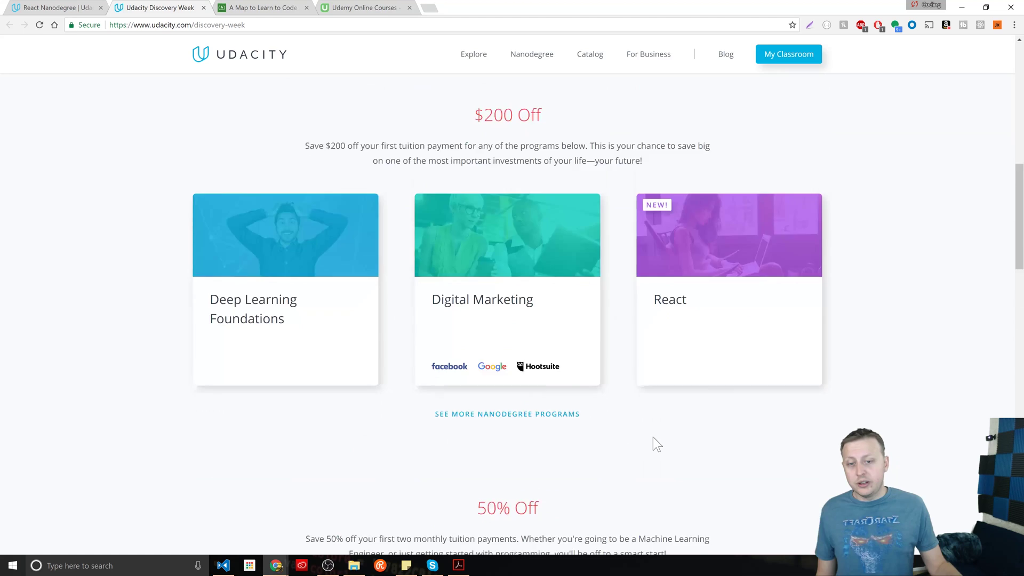
{"action": "scroll", "coordinate": [653, 437], "scroll_direction": "up", "scroll_amount": 3}
{"action": "scroll", "coordinate": [664, 432], "scroll_direction": "up", "scroll_amount": 4}
{"action": "scroll", "coordinate": [733, 398], "scroll_direction": "down", "scroll_amount": 1}
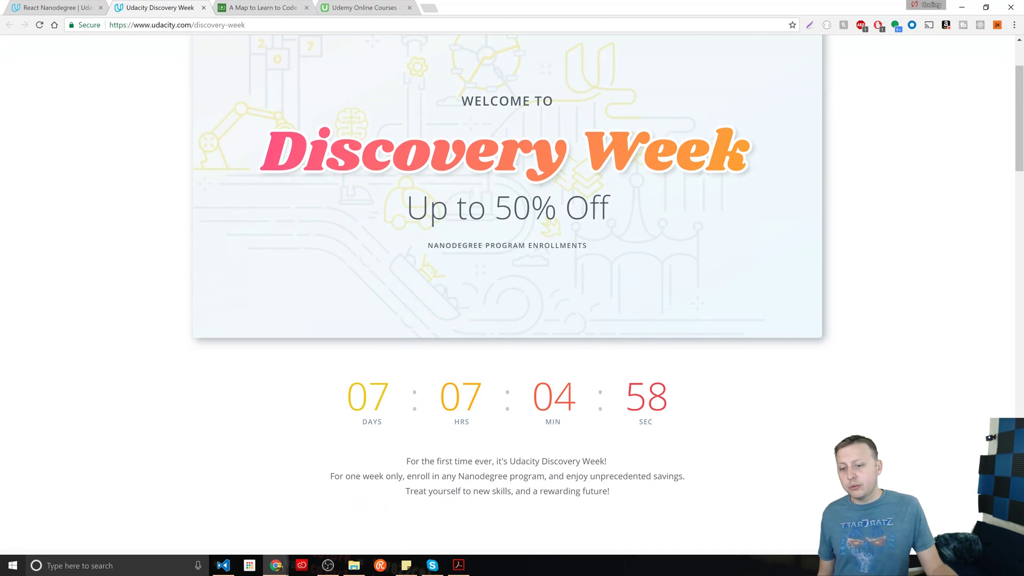
Select the Discovery Week countdown digits from DAYS through MIN
{"action": "left_click_drag", "start_coordinate": [344, 396], "coordinate": [624, 398]}
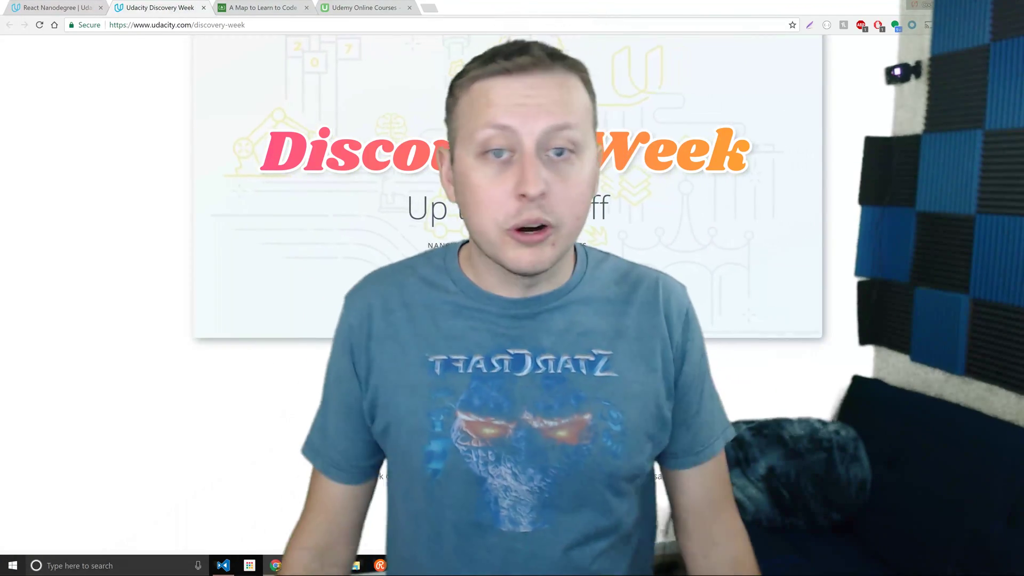
{"action": "scroll", "coordinate": [512, 304], "scroll_direction": "up", "scroll_amount": 2}
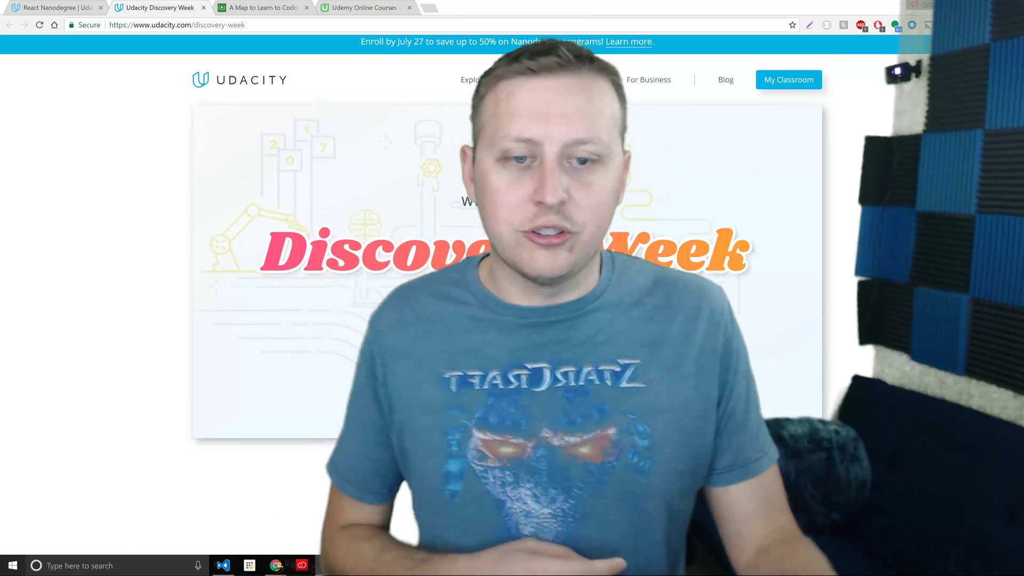
{"action": "scroll", "coordinate": [512, 320], "scroll_direction": "down", "scroll_amount": 6}
{"action": "scroll", "coordinate": [512, 321], "scroll_direction": "down", "scroll_amount": 1}
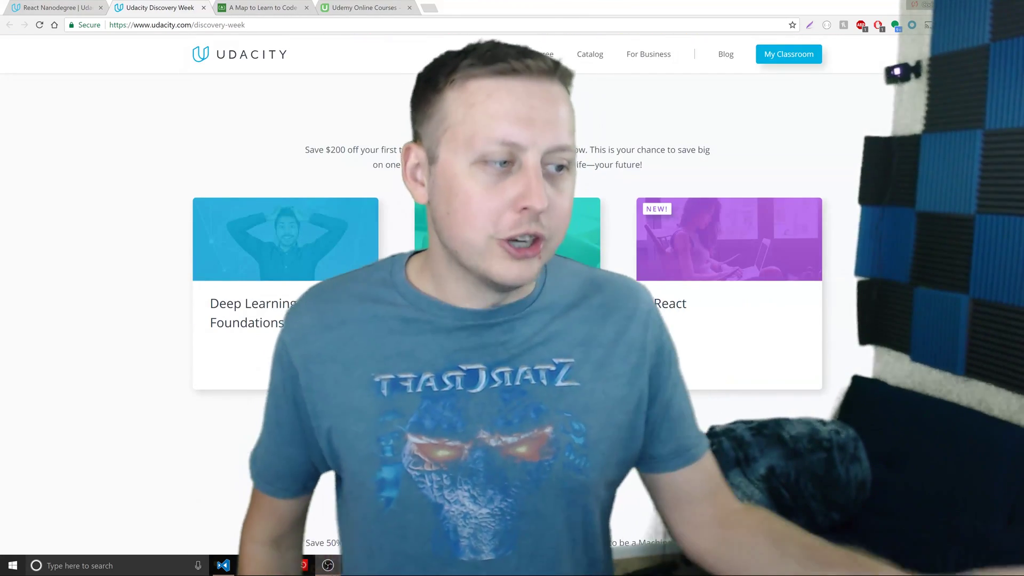